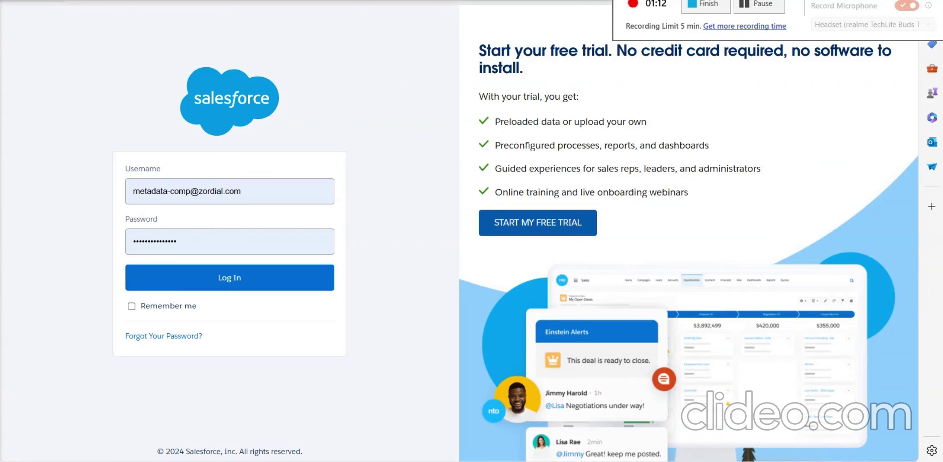
- Log in to Salesforce and launch the CompareX app from the App Launcher
click(254, 198)
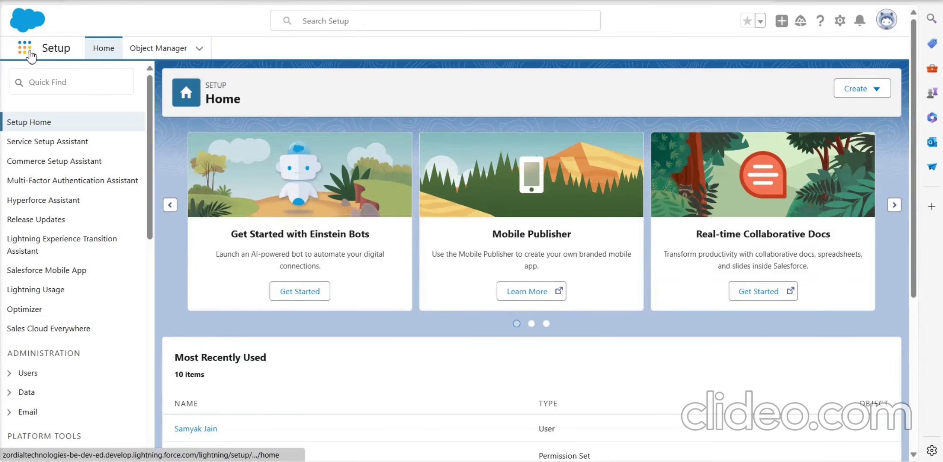
click(24, 48)
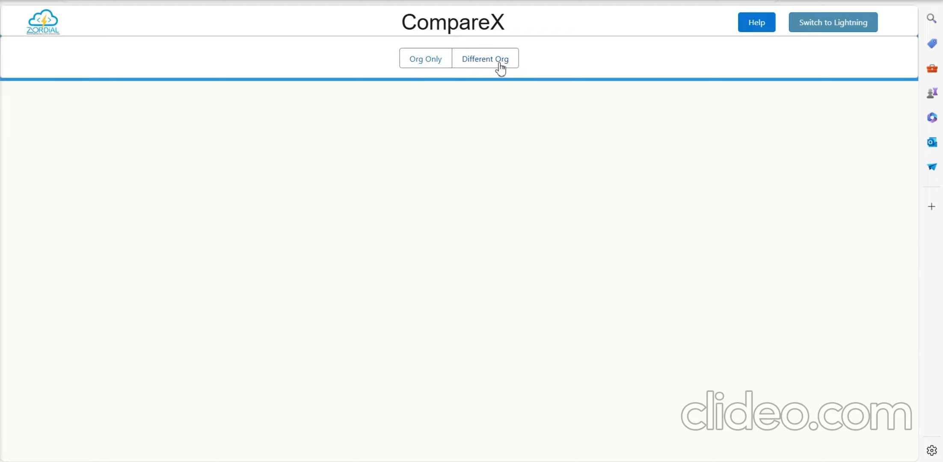
- Choose an Org Only comparison of Users
click(425, 60)
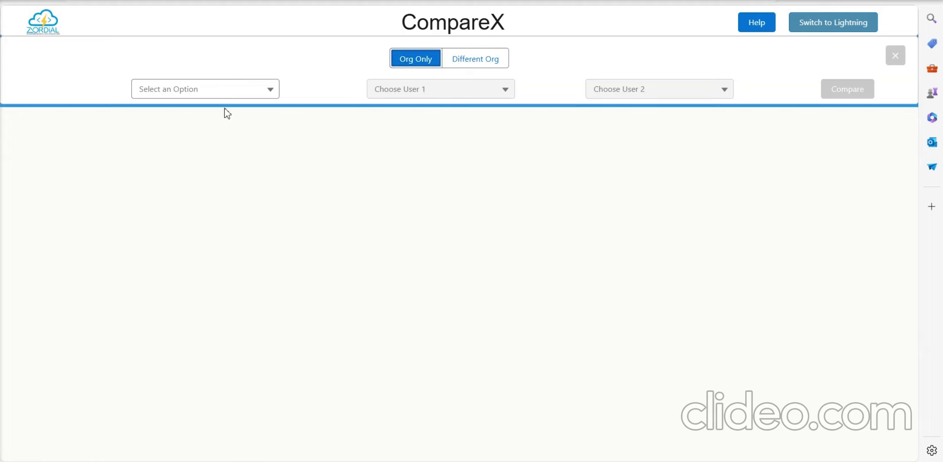
click(218, 94)
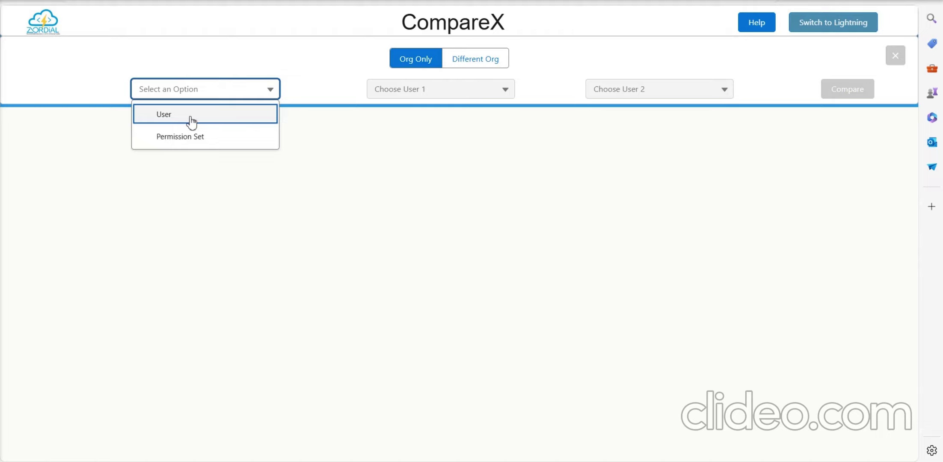
click(192, 116)
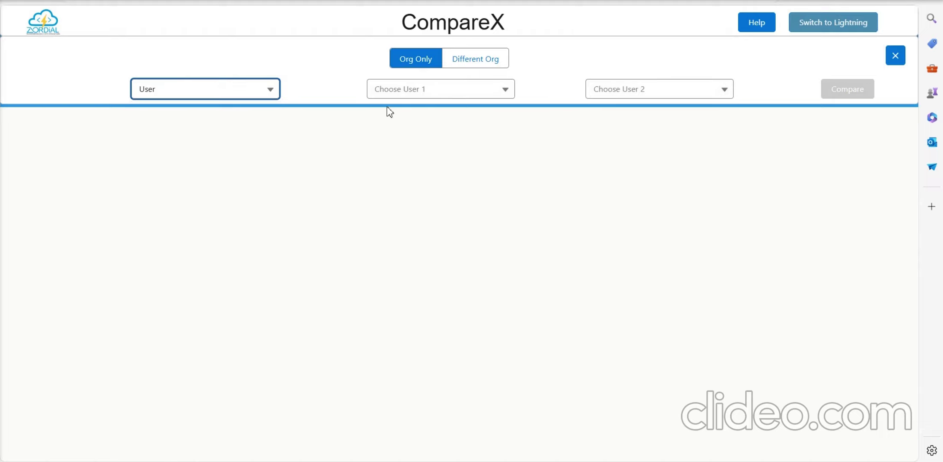
- Compare the first user against Associate QA as User 2
click(426, 89)
click(427, 114)
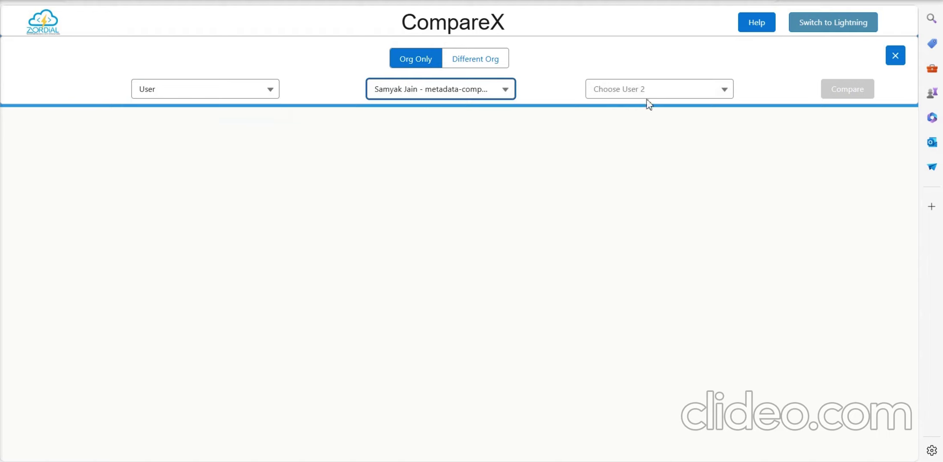
click(650, 91)
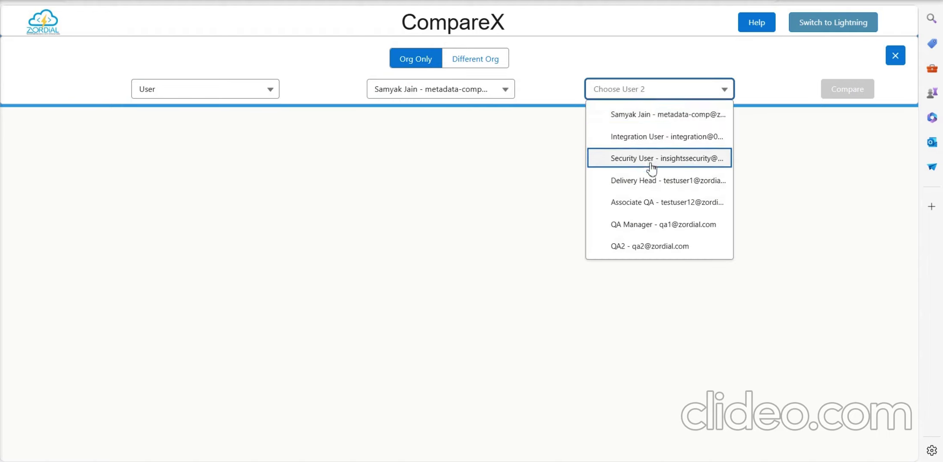
click(651, 202)
click(847, 89)
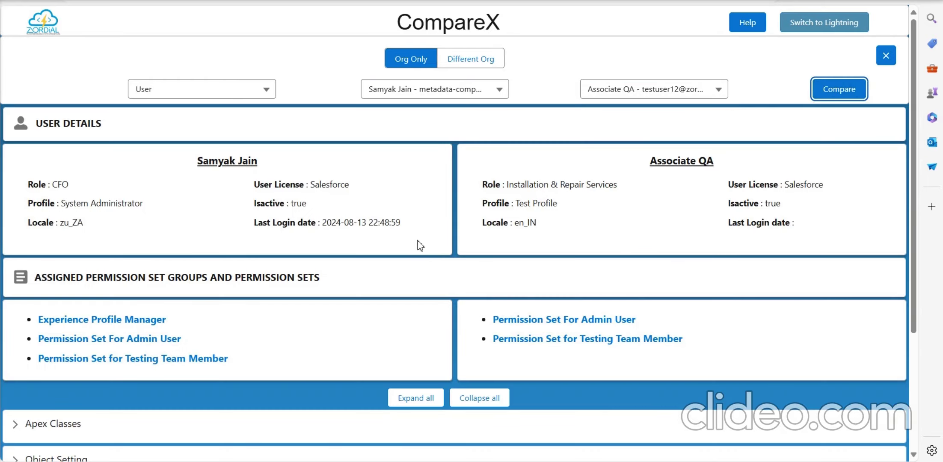
scroll(439, 242, down, 2)
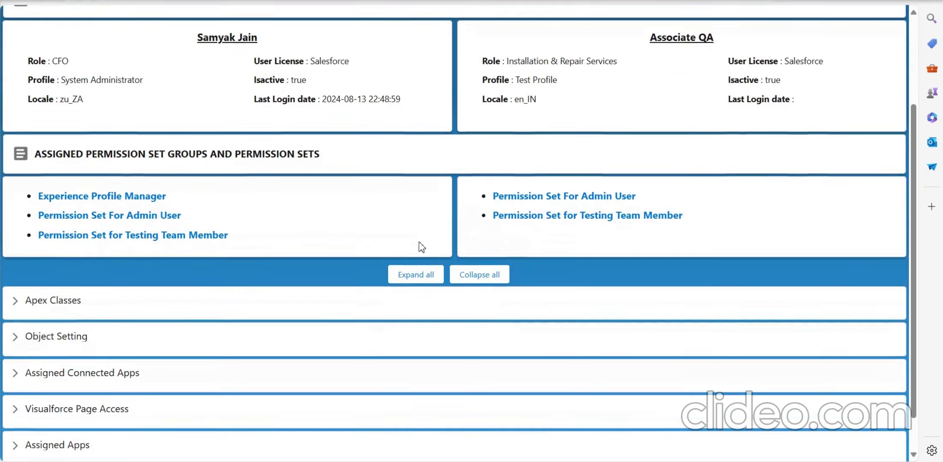
- Expand all sections and review Apex classes, object settings, apps and system permissions
click(414, 277)
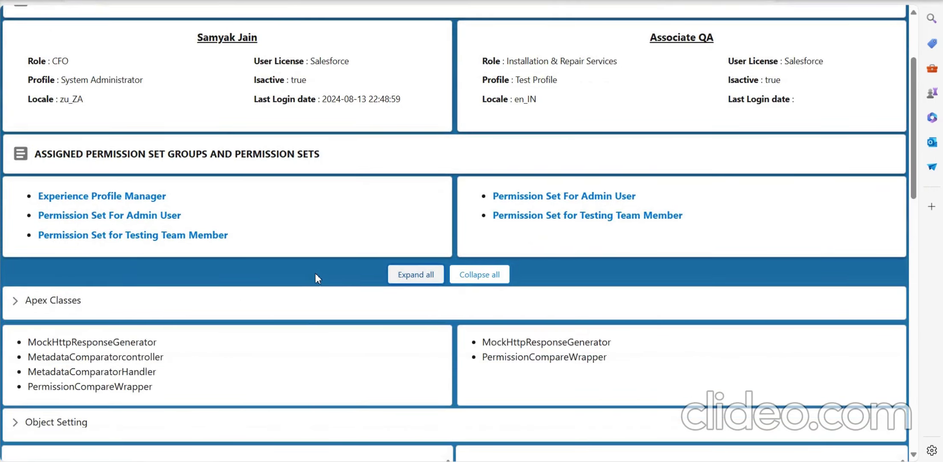
scroll(316, 277, down, 1)
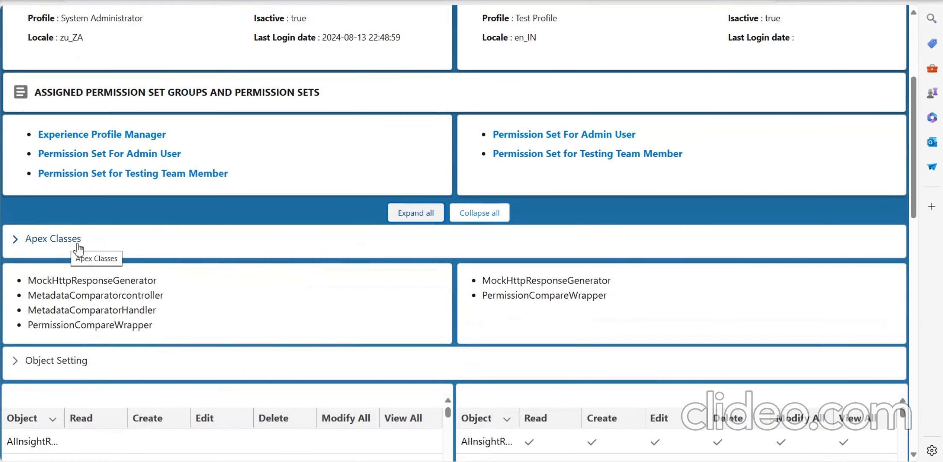
scroll(98, 247, down, 3)
scroll(111, 228, down, 3)
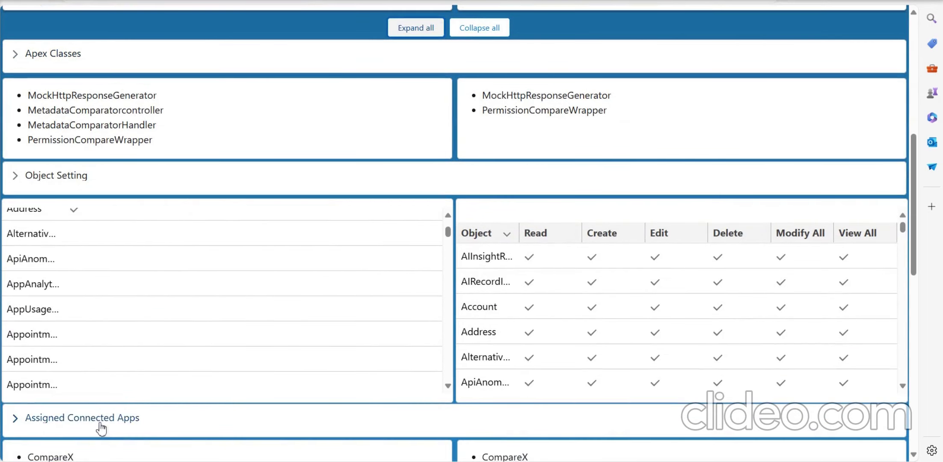
scroll(105, 439, down, 2)
scroll(132, 412, down, 1)
scroll(154, 405, down, 2)
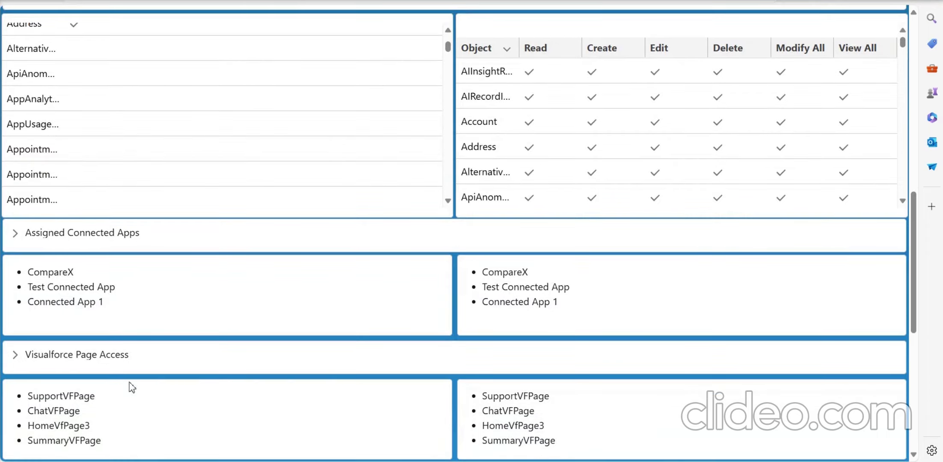
scroll(272, 360, down, 3)
scroll(280, 357, down, 1)
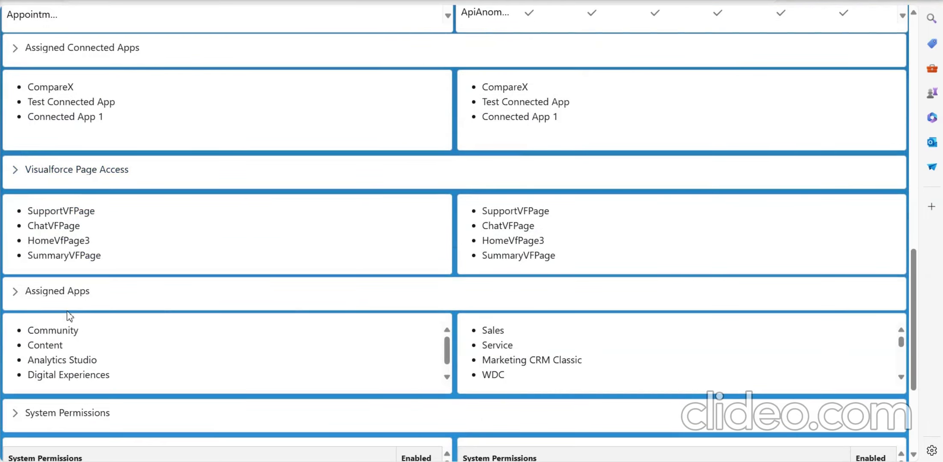
scroll(155, 309, down, 2)
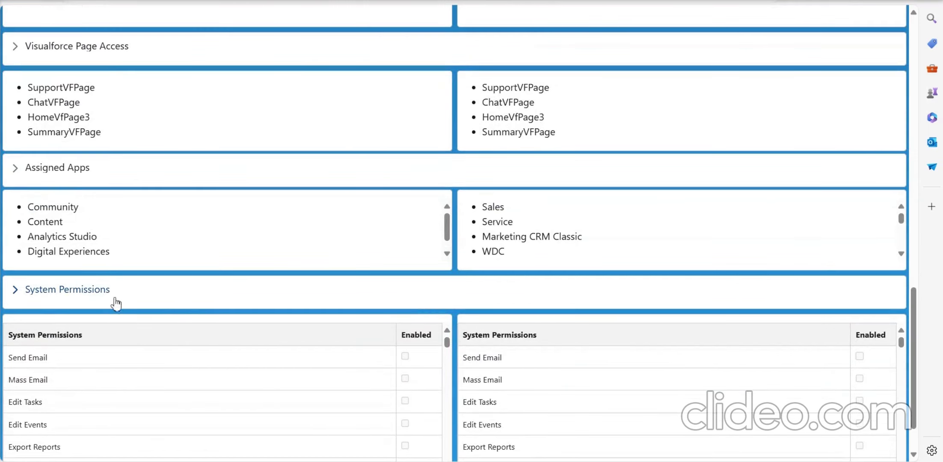
scroll(150, 303, down, 1)
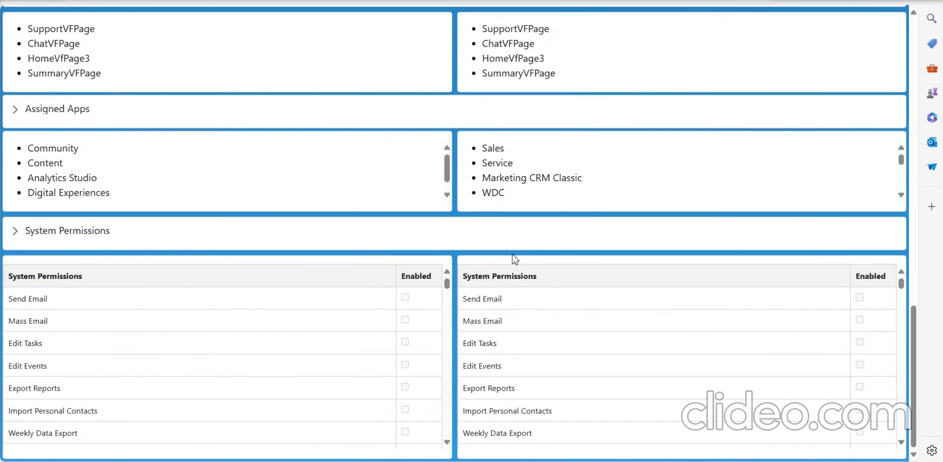
scroll(527, 237, up, 8)
scroll(528, 237, up, 10)
click(218, 90)
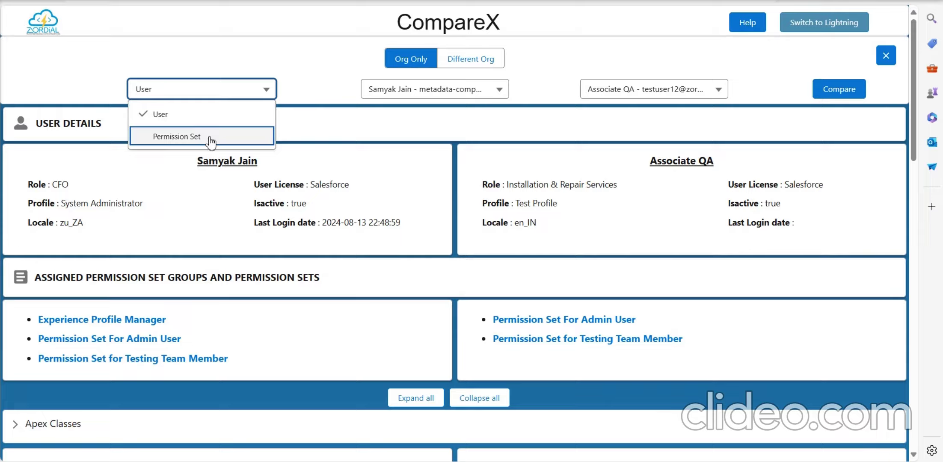
- Compare permission sets Experience Profile Manager and Permission Set For Admin User
click(177, 136)
click(406, 89)
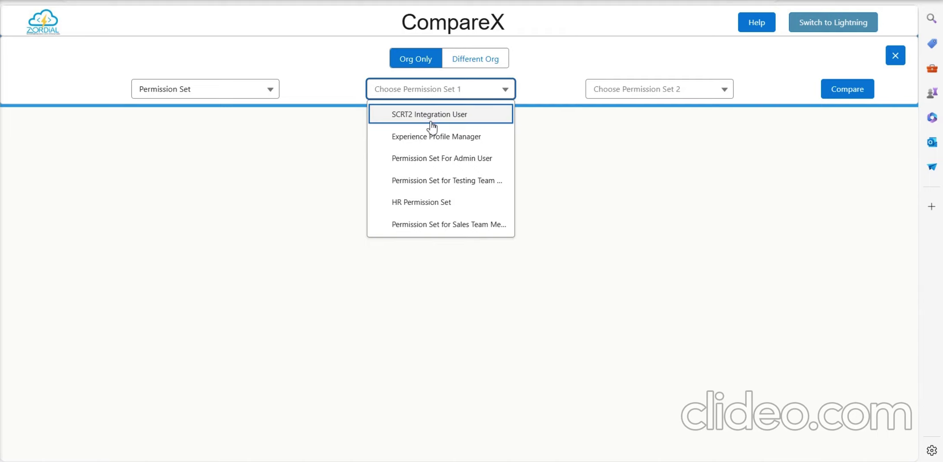
click(436, 136)
click(660, 89)
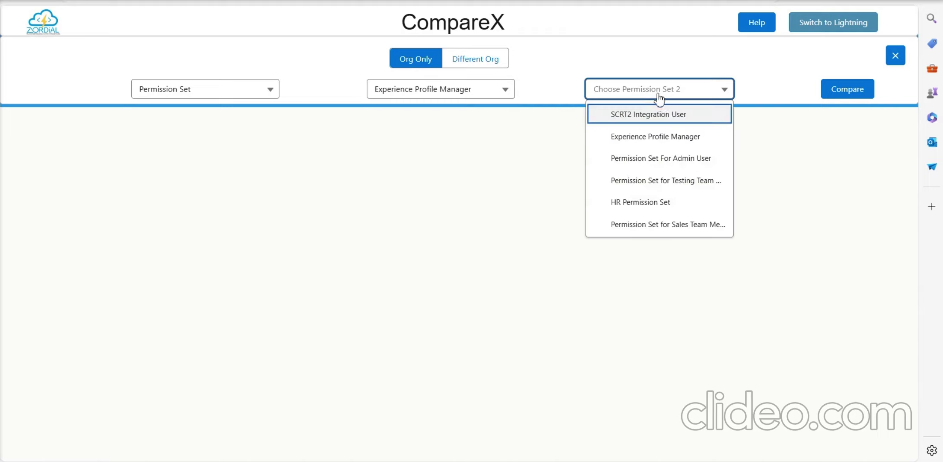
click(666, 158)
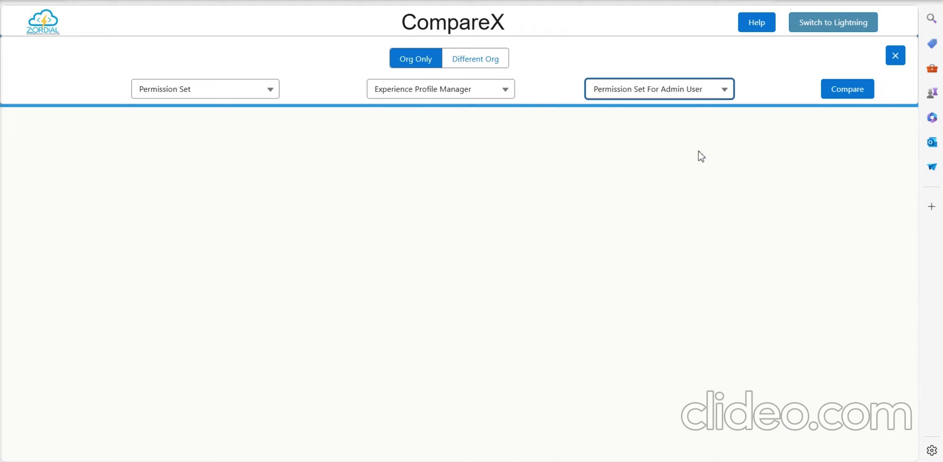
click(841, 92)
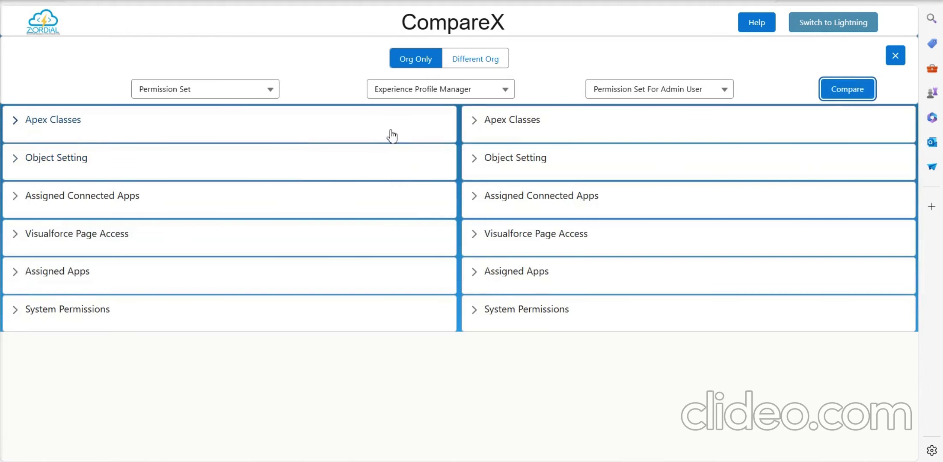
- Expand both sides' Apex Classes, Object Setting, Connected Apps and Visualforce Page Access sections
click(390, 125)
click(512, 119)
click(56, 226)
click(479, 227)
click(81, 325)
click(486, 331)
scroll(494, 282, down, 3)
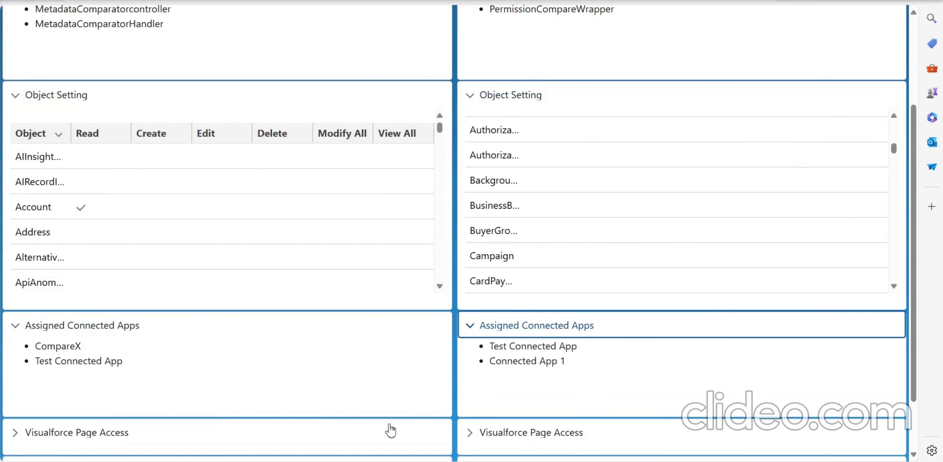
click(77, 363)
click(480, 434)
scroll(472, 294, down, 3)
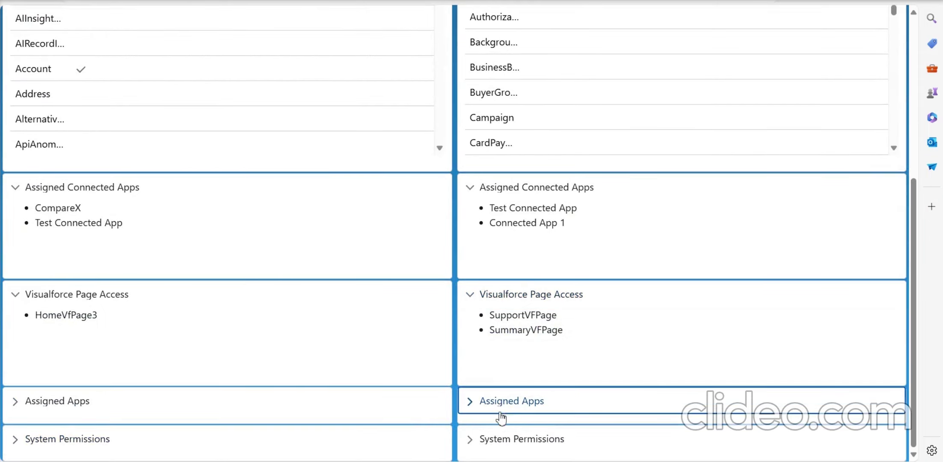
- Expand both sides' Assigned Apps and System Permissions sections
click(508, 401)
click(57, 400)
scroll(405, 367, down, 2)
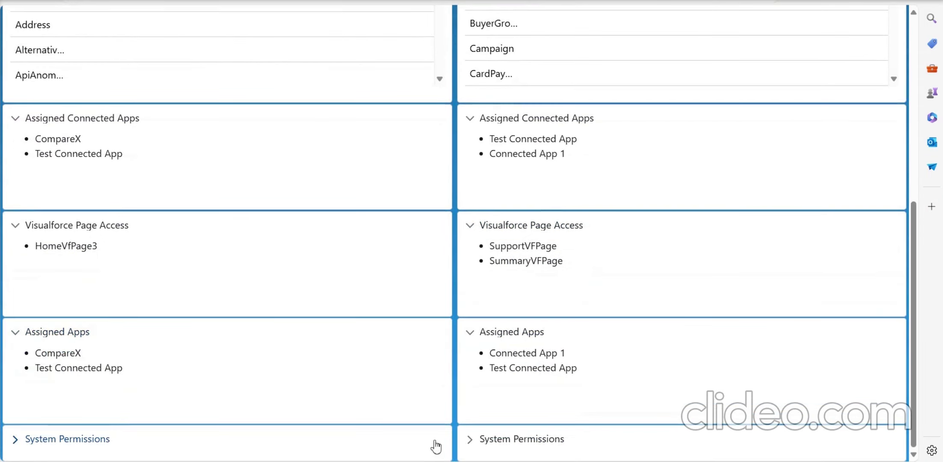
click(490, 441)
click(67, 438)
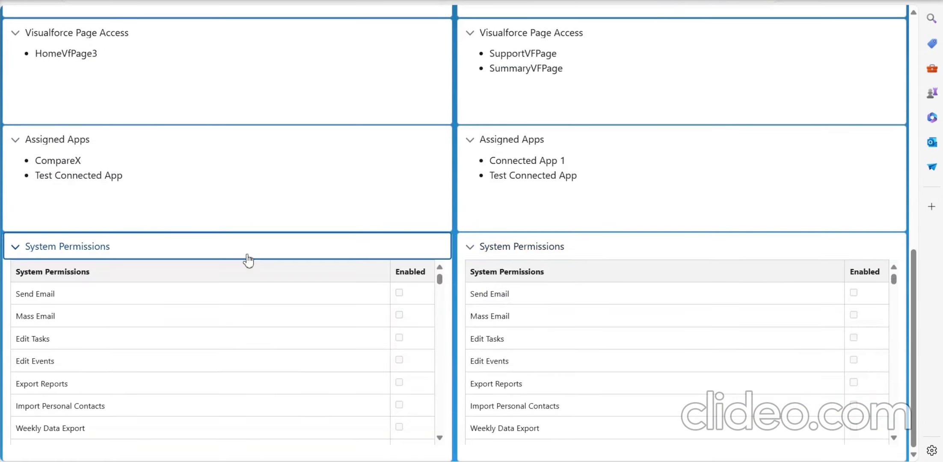
scroll(443, 306, up, 1)
scroll(442, 306, up, 5)
scroll(471, 221, up, 3)
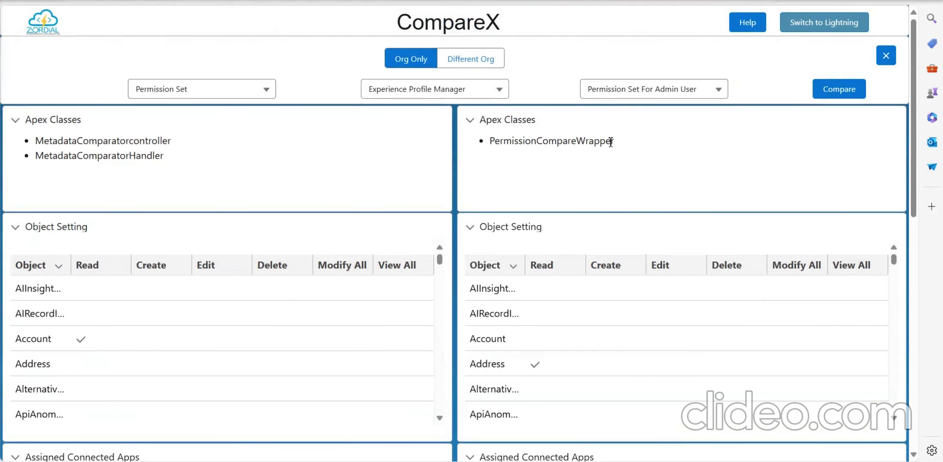
click(245, 94)
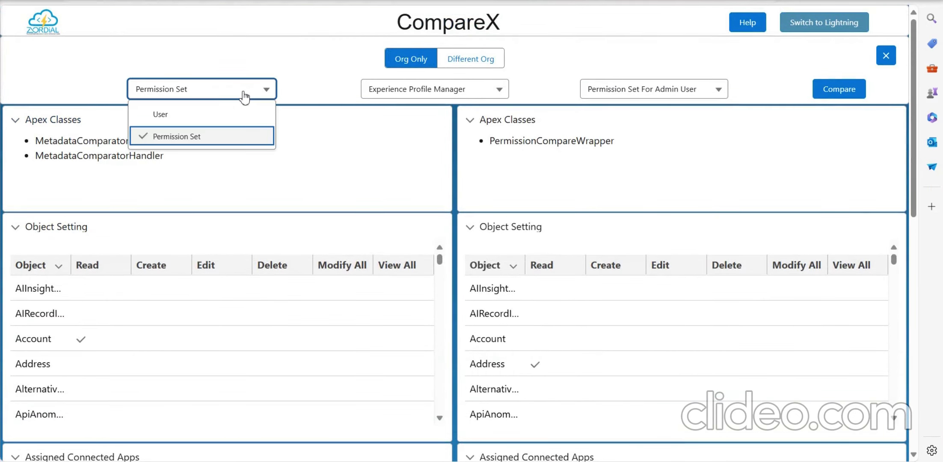
- Switch to Different Org mode with Zordial New Sam Org and the User type
click(466, 62)
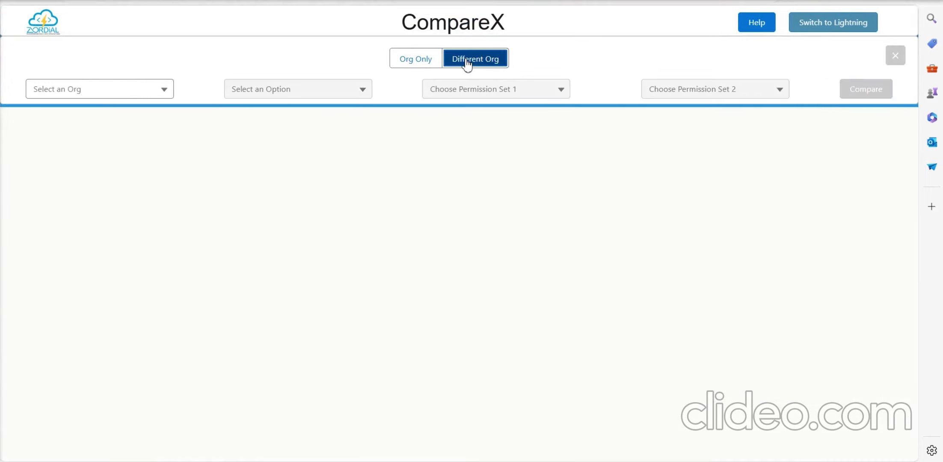
click(80, 92)
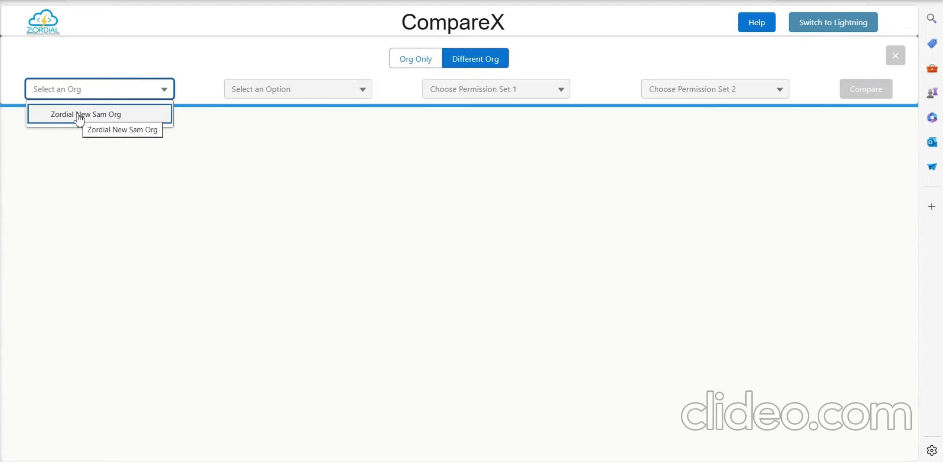
click(79, 116)
click(276, 89)
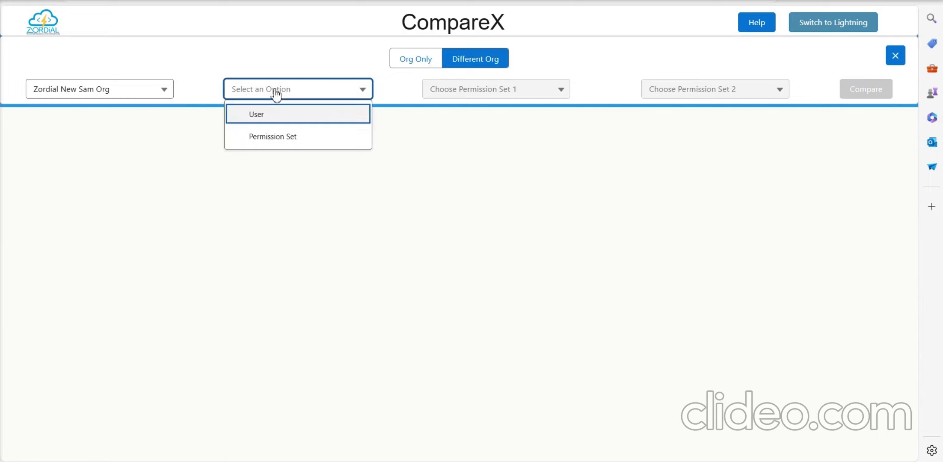
click(280, 117)
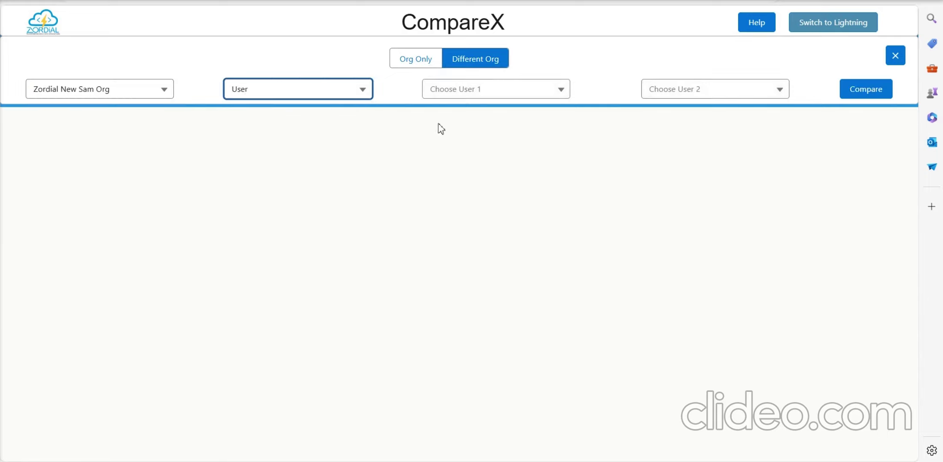
click(495, 89)
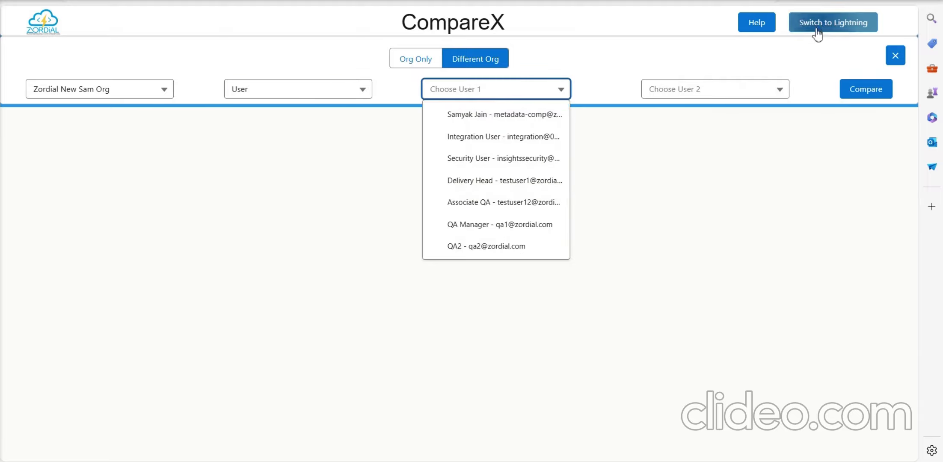
click(495, 114)
click(677, 89)
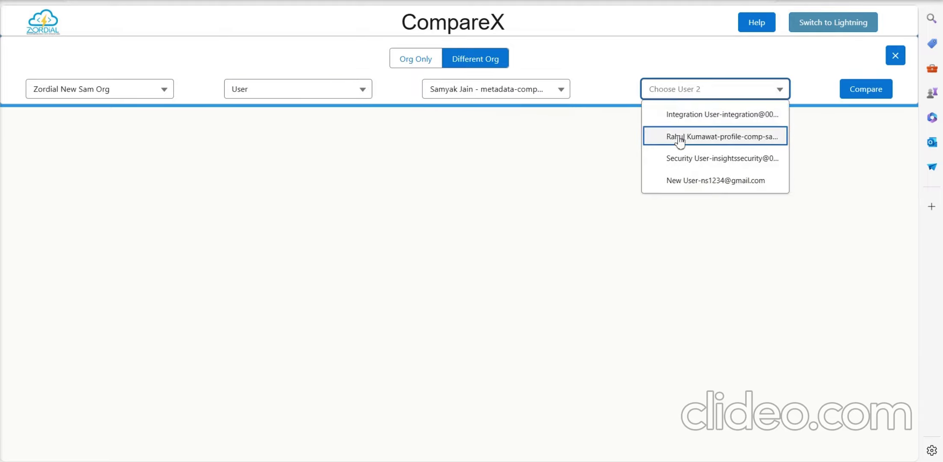
click(682, 136)
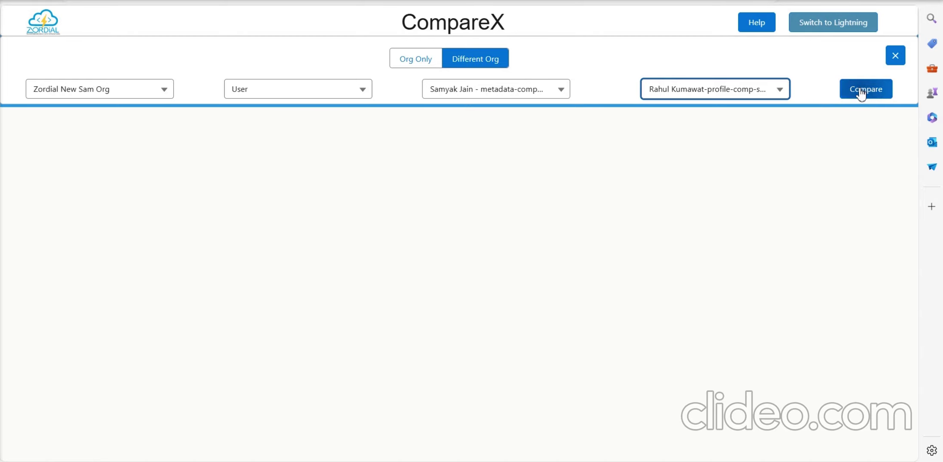
click(862, 91)
scroll(487, 201, down, 3)
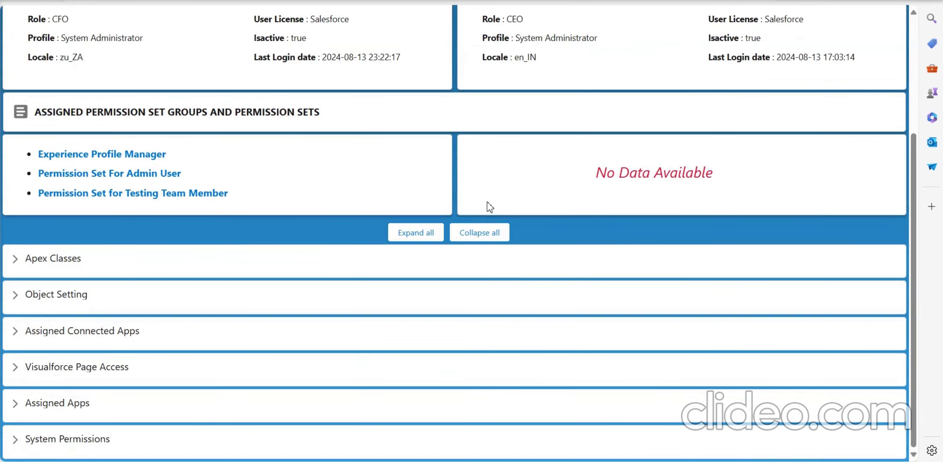
click(424, 234)
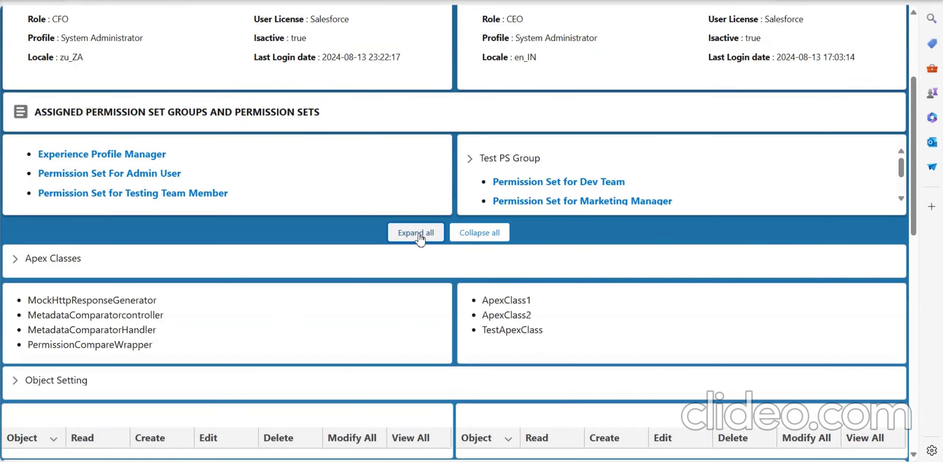
scroll(418, 284, down, 5)
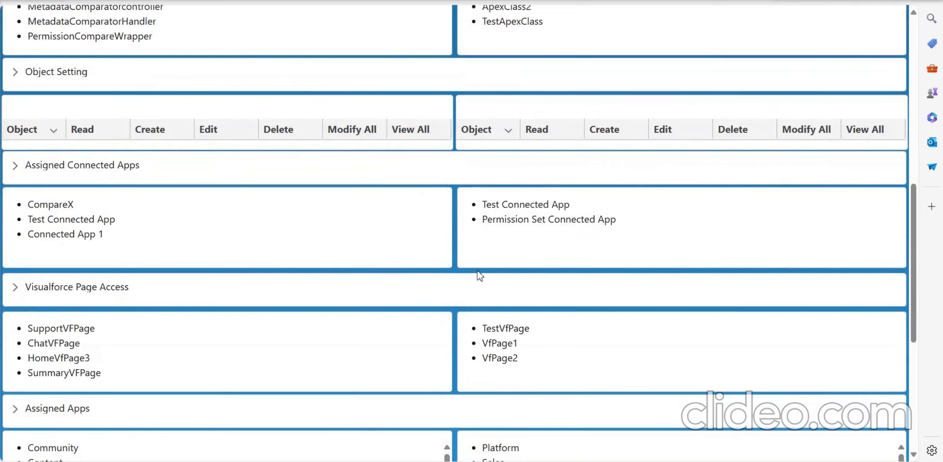
scroll(478, 276, down, 5)
scroll(461, 280, up, 5)
scroll(460, 279, up, 5)
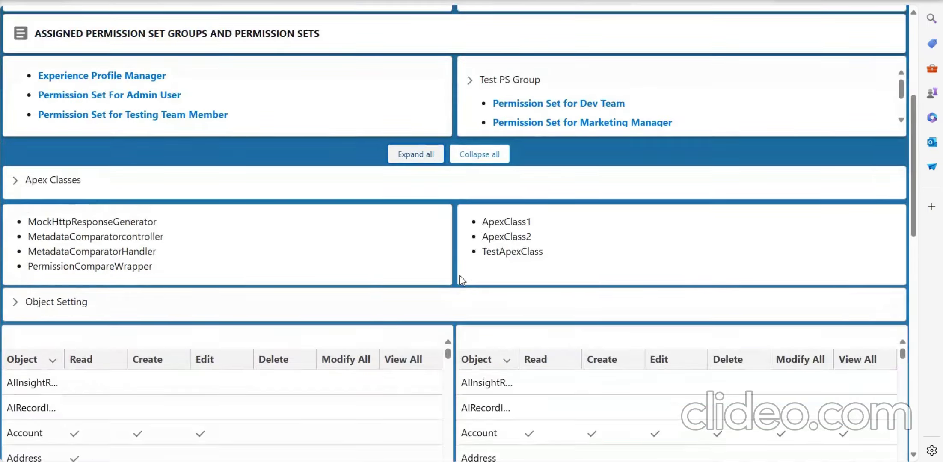
scroll(461, 280, up, 5)
scroll(460, 279, down, 12)
scroll(461, 280, up, 5)
scroll(461, 280, up, 5)
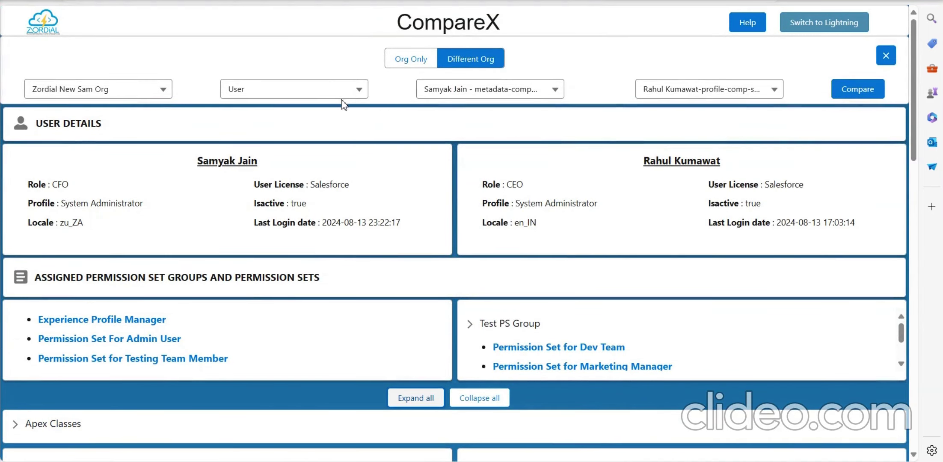
- Compare permission sets Experience Profile Manager and Permission Set for Marketing Manager across orgs
click(286, 92)
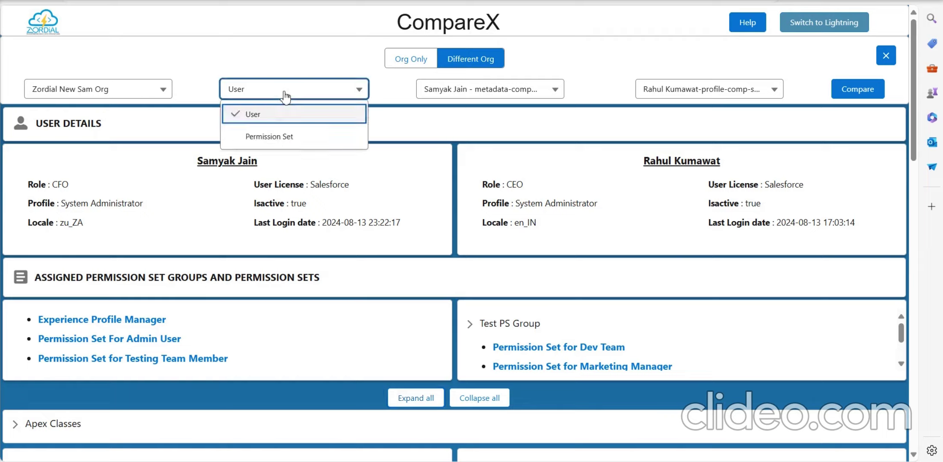
click(287, 138)
click(482, 89)
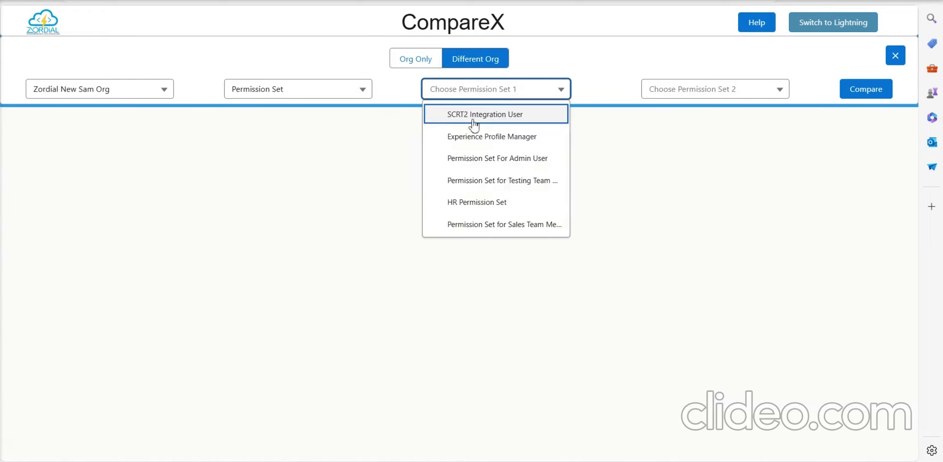
click(491, 136)
click(715, 89)
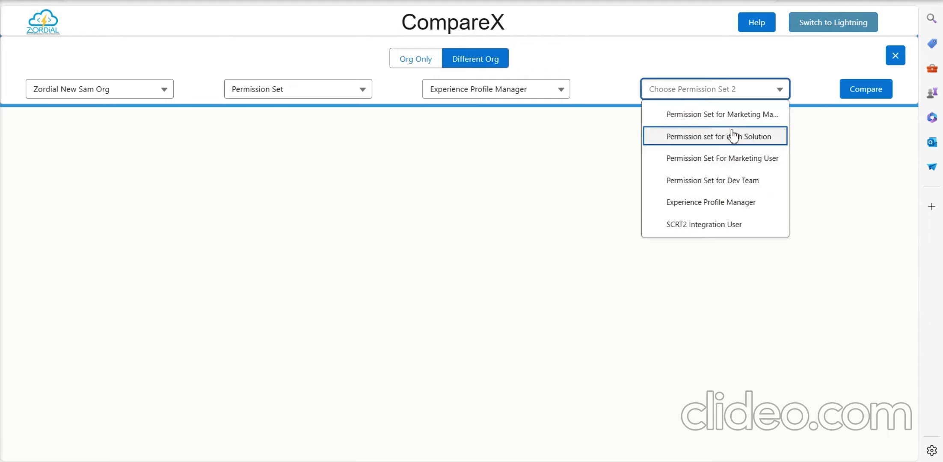
click(721, 114)
click(865, 89)
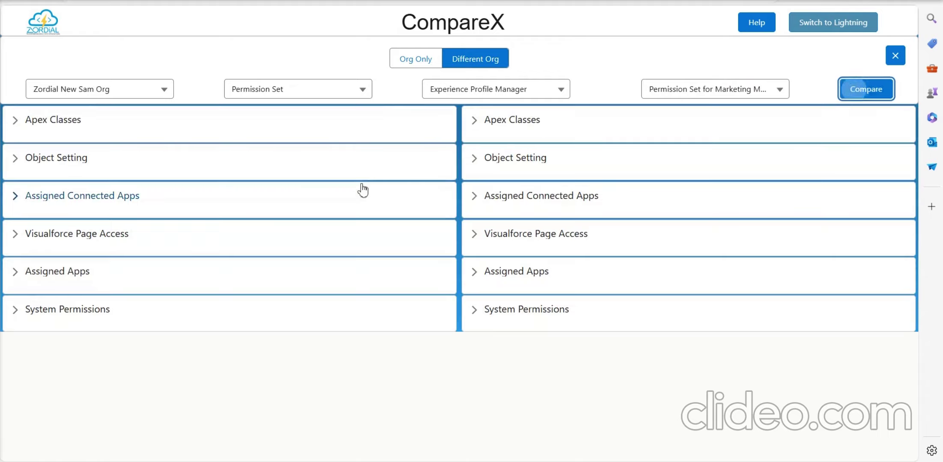
- Expand the left and right Apex Classes and Object Setting sections
click(420, 137)
click(486, 121)
click(376, 227)
click(489, 226)
scroll(369, 221, down, 3)
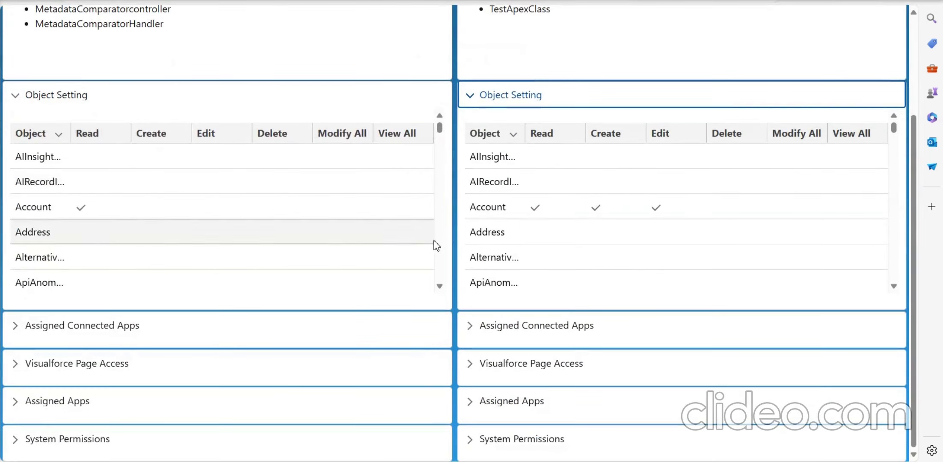
scroll(368, 184, down, 3)
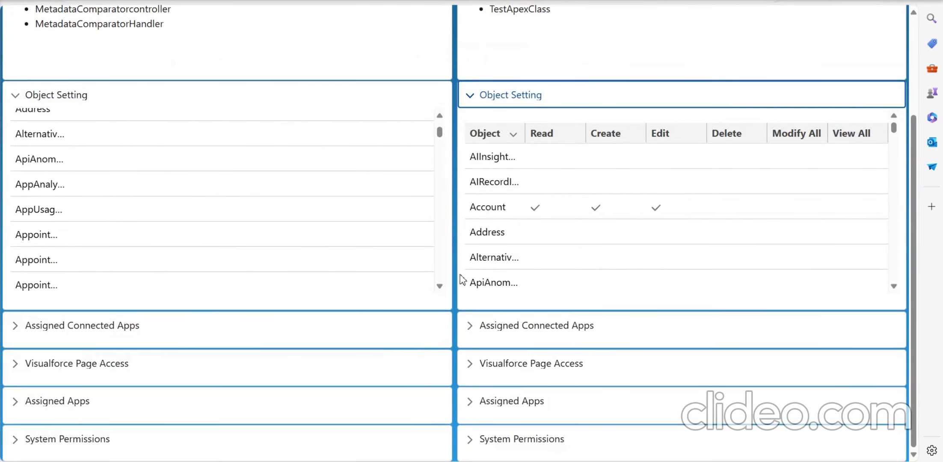
- Expand both sides' Connected Apps, Visualforce Page Access and System Permissions sections
click(417, 334)
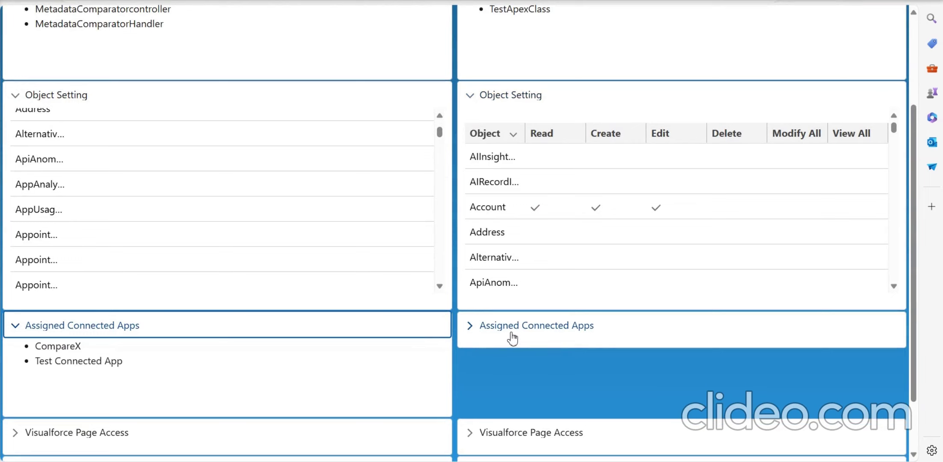
click(513, 327)
click(508, 432)
click(429, 431)
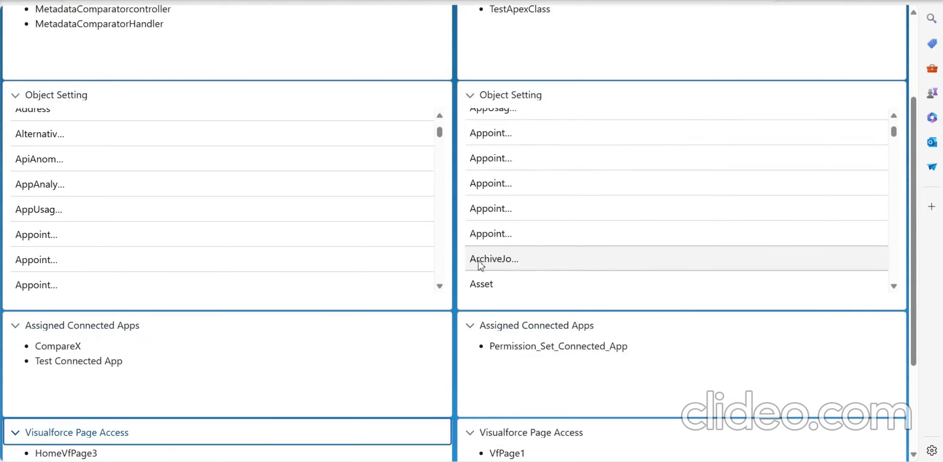
scroll(486, 220, down, 5)
scroll(457, 368, down, 4)
click(433, 438)
click(516, 439)
scroll(449, 360, down, 5)
scroll(623, 169, up, 10)
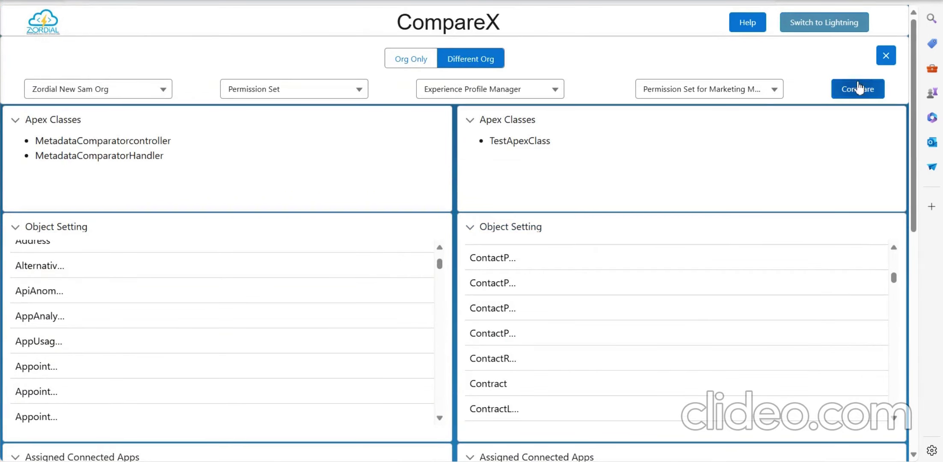